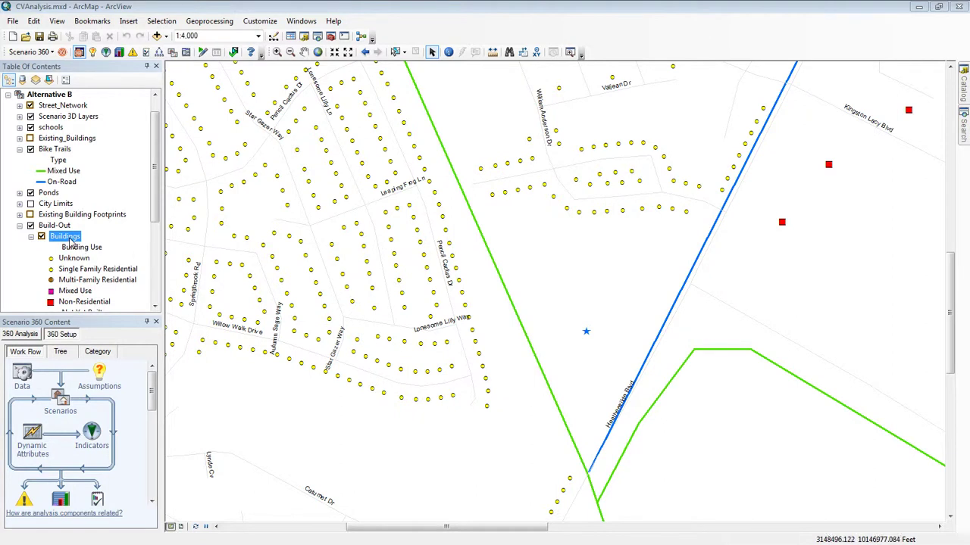
# Step: Open the Buildings attribute table and select the record with OBJECTID 4603
pyautogui.rightClick(72, 239)
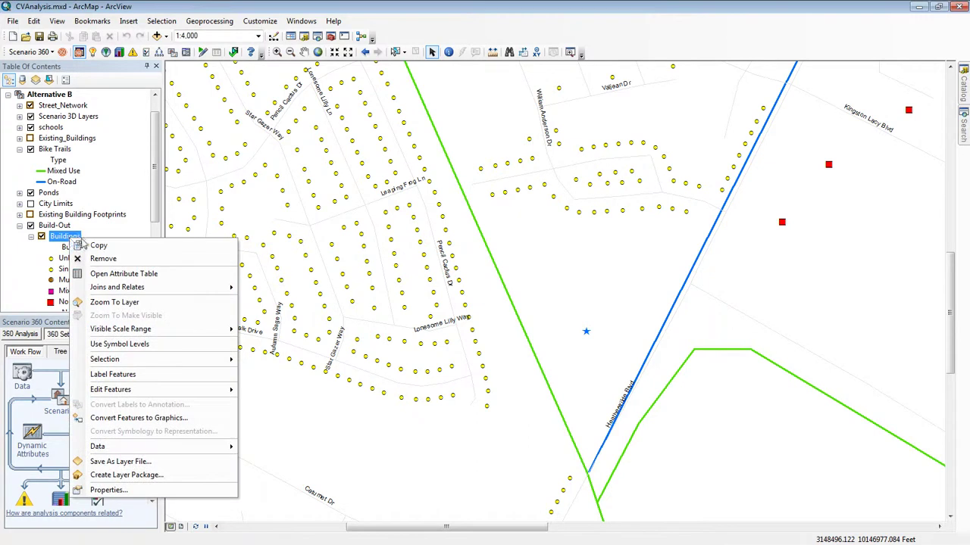
pyautogui.click(108, 276)
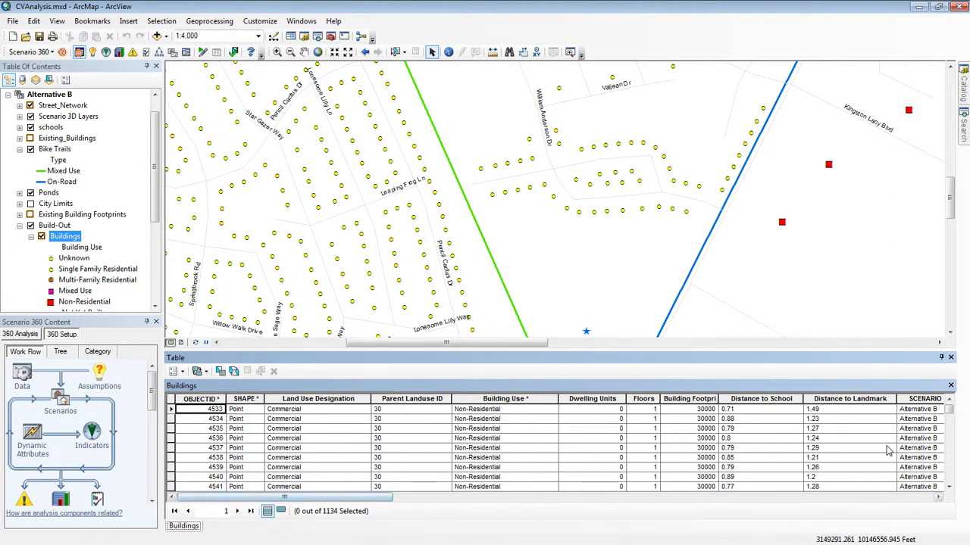
pyautogui.scroll(-6, 951, 477)
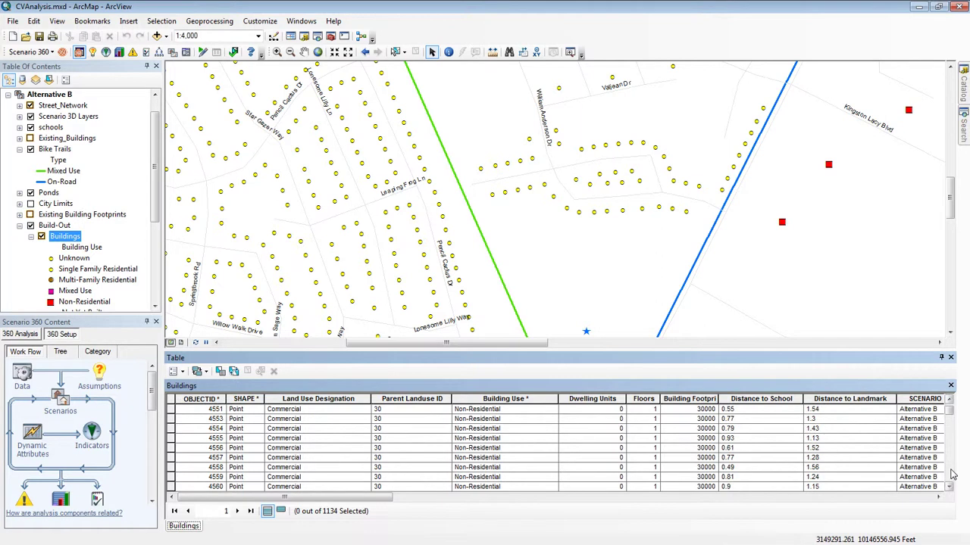
pyautogui.scroll(-3, 952, 475)
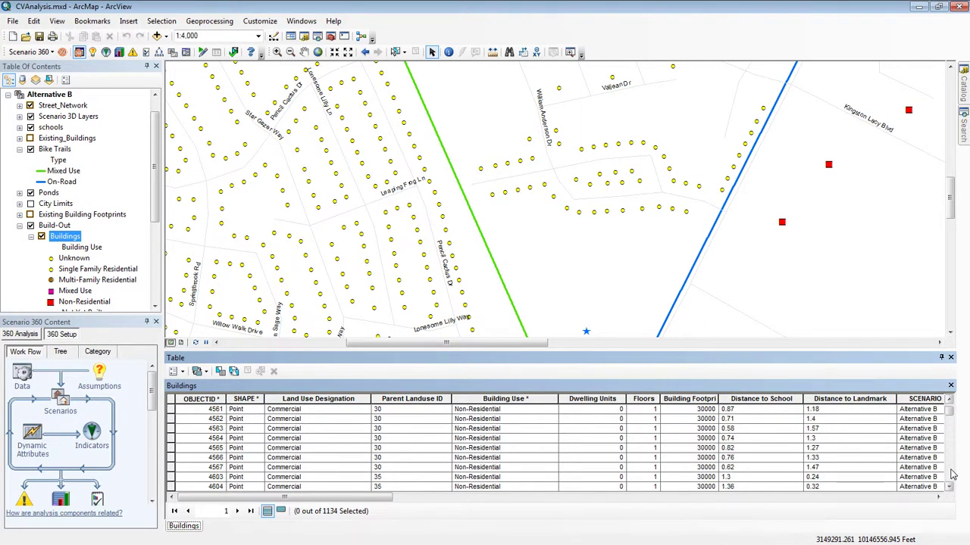
pyautogui.click(171, 477)
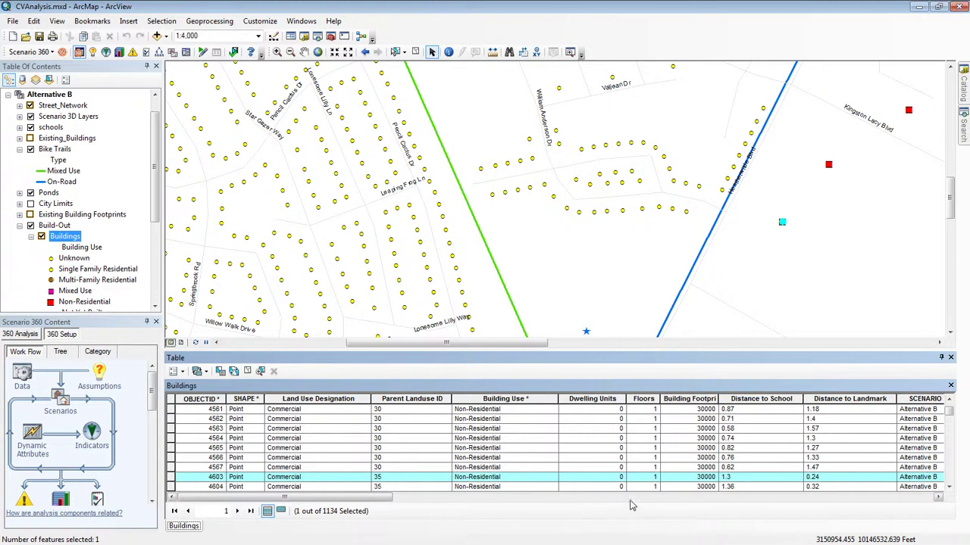
pyautogui.moveTo(384, 498); pyautogui.dragTo(434, 500)
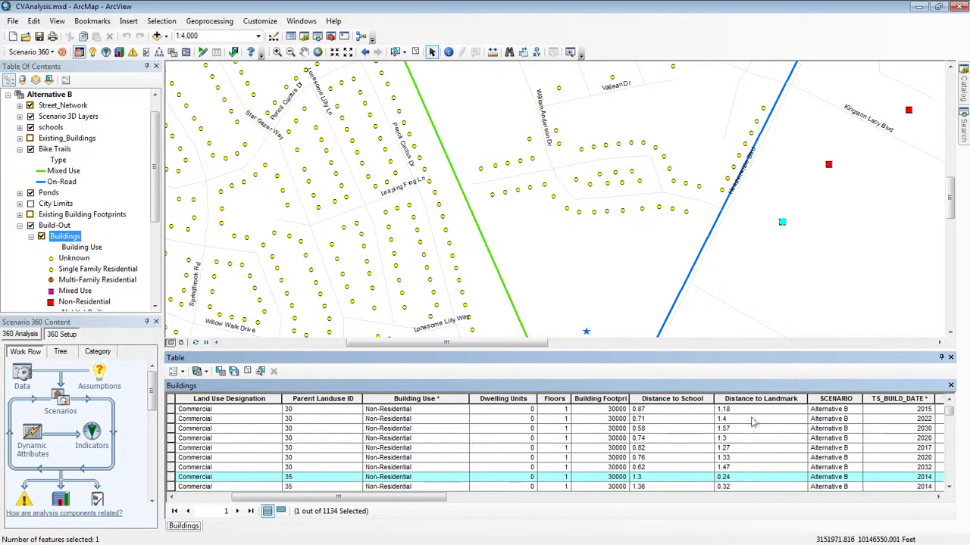
pyautogui.moveTo(949, 413)
pyautogui.mouseDown()
pyautogui.moveTo(950, 424)
pyautogui.moveTo(950, 408)
pyautogui.mouseUp()
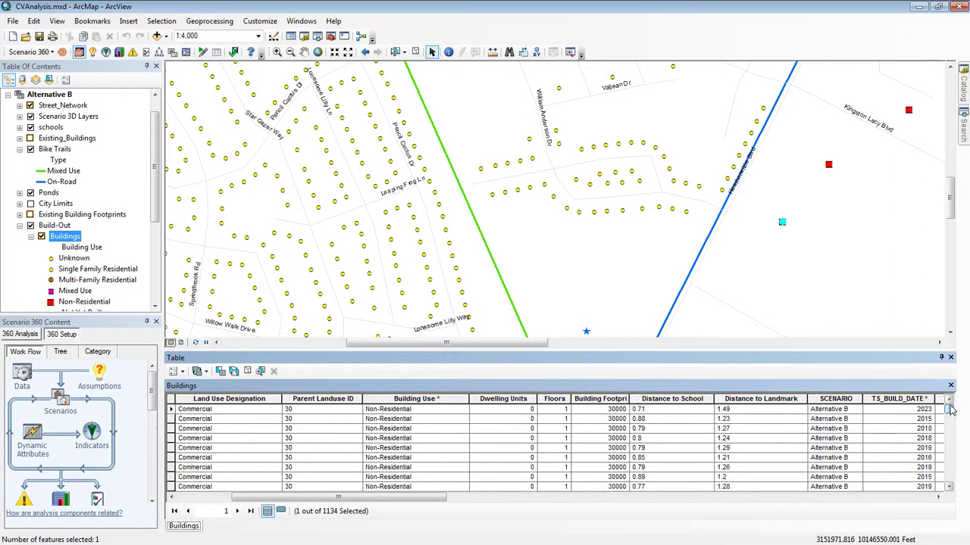
# Step: Symbolize Buildings with graduated colors by Distance to Landmark, all symbols at size 5
pyautogui.doubleClick(65, 236)
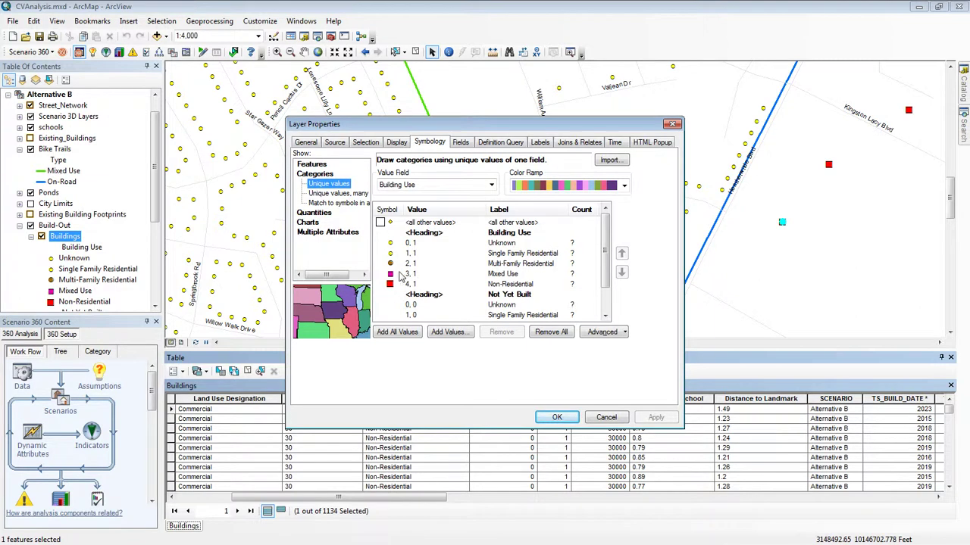
pyautogui.click(323, 215)
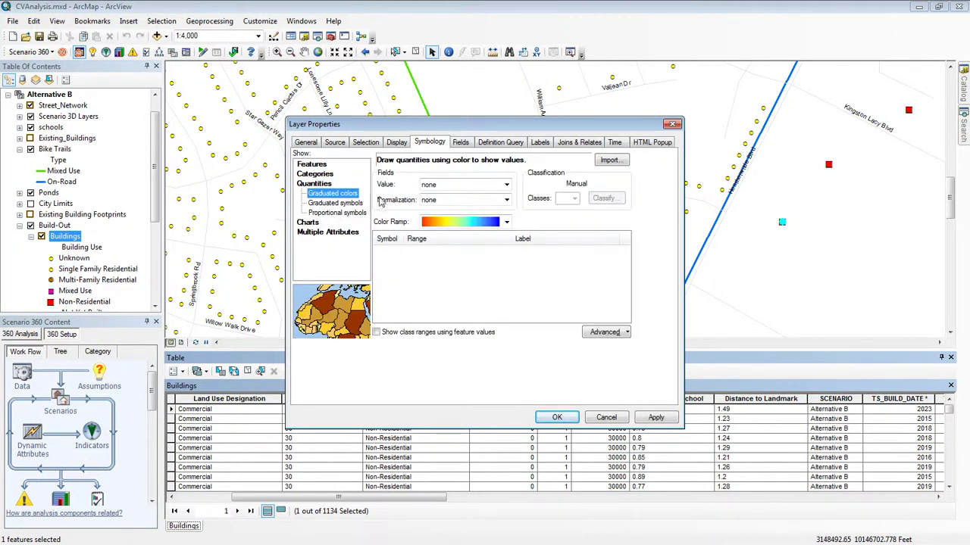
pyautogui.click(507, 186)
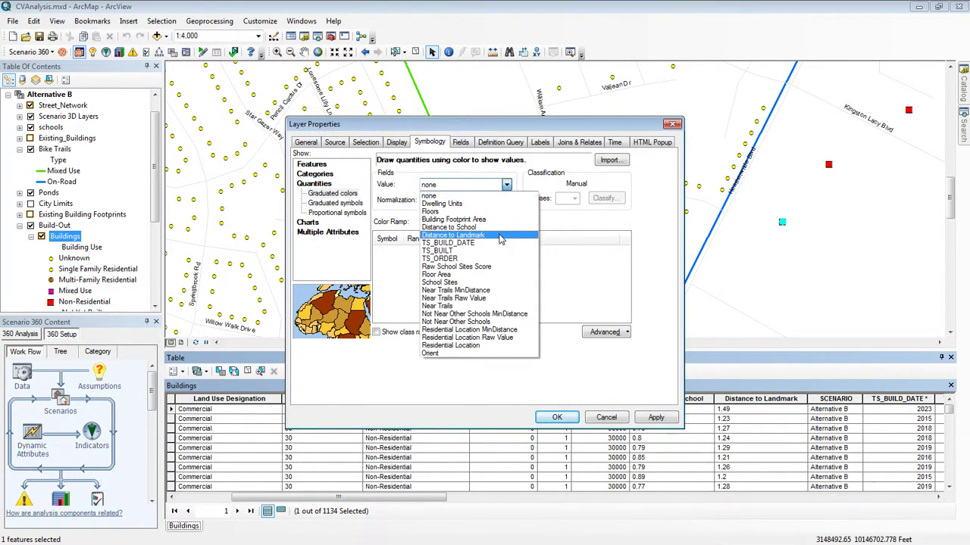
pyautogui.click(453, 235)
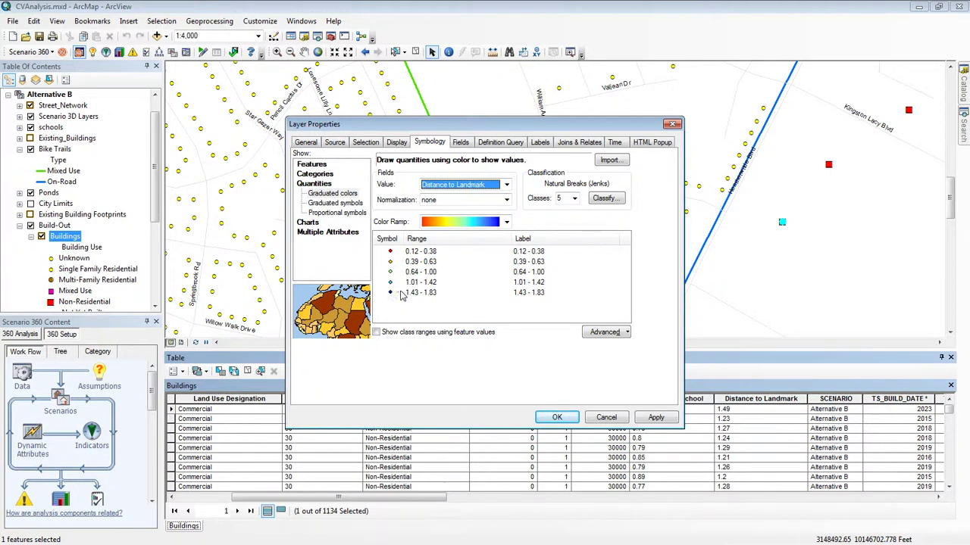
pyautogui.click(393, 240)
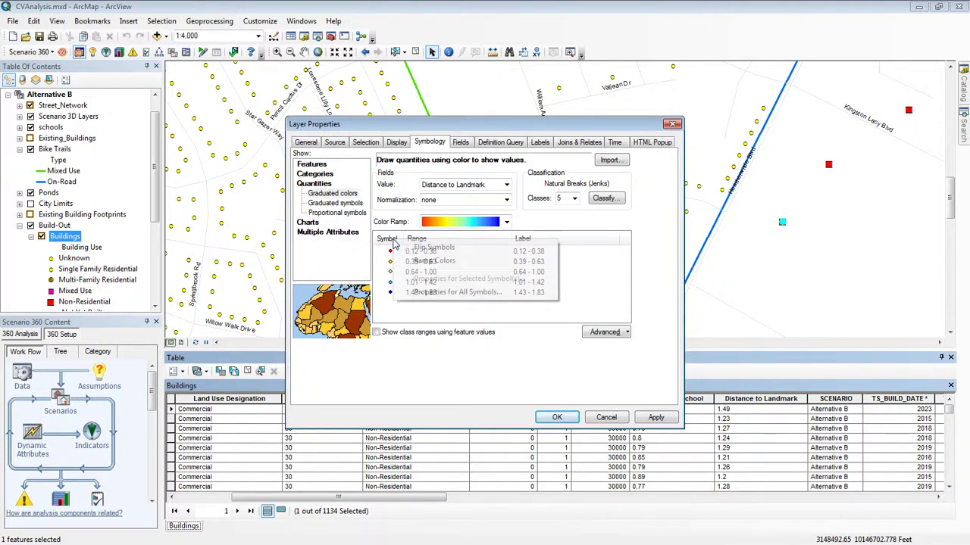
pyautogui.click(431, 292)
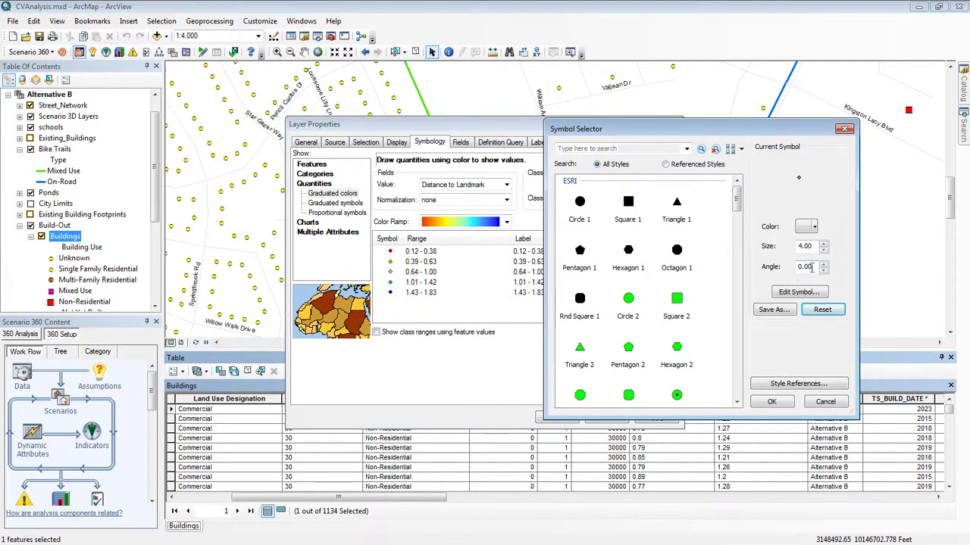
pyautogui.click(824, 246)
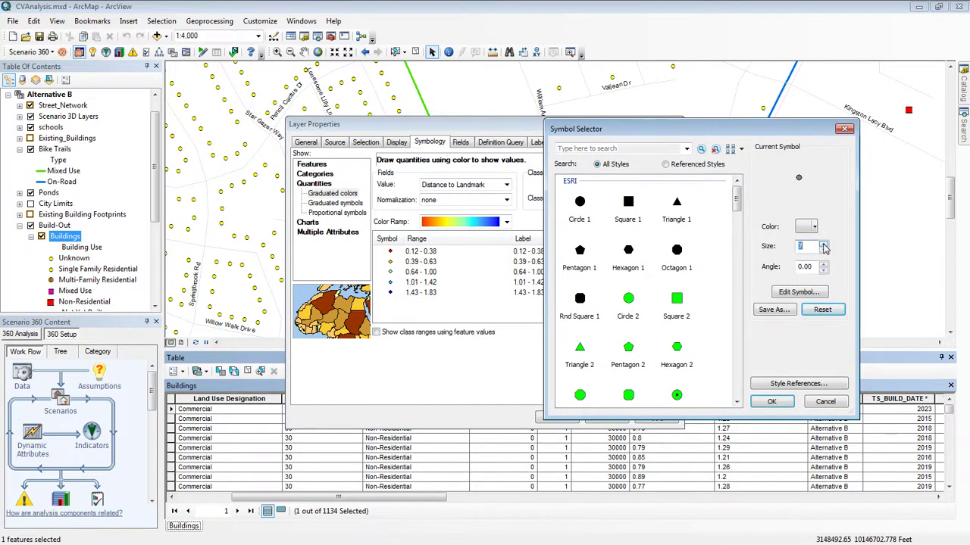
pyautogui.click(771, 402)
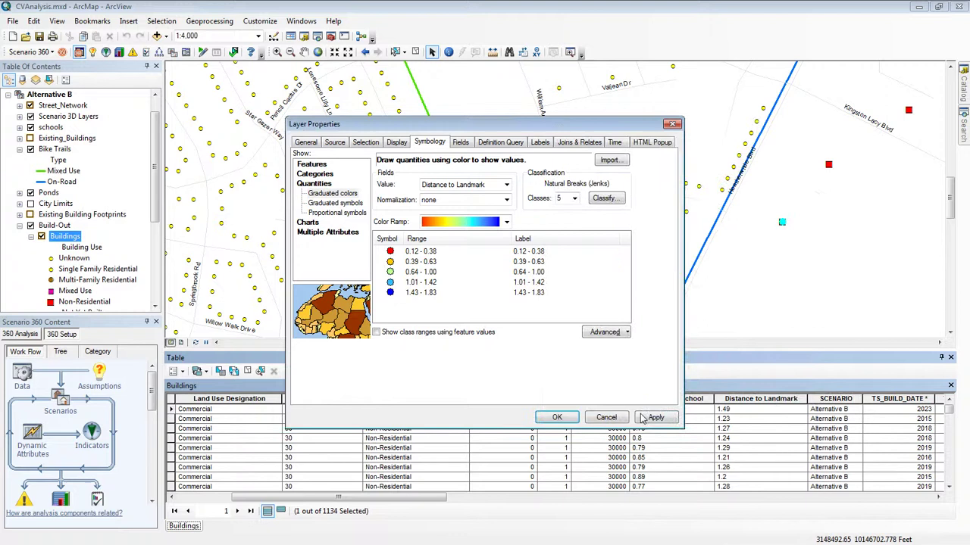
pyautogui.click(556, 418)
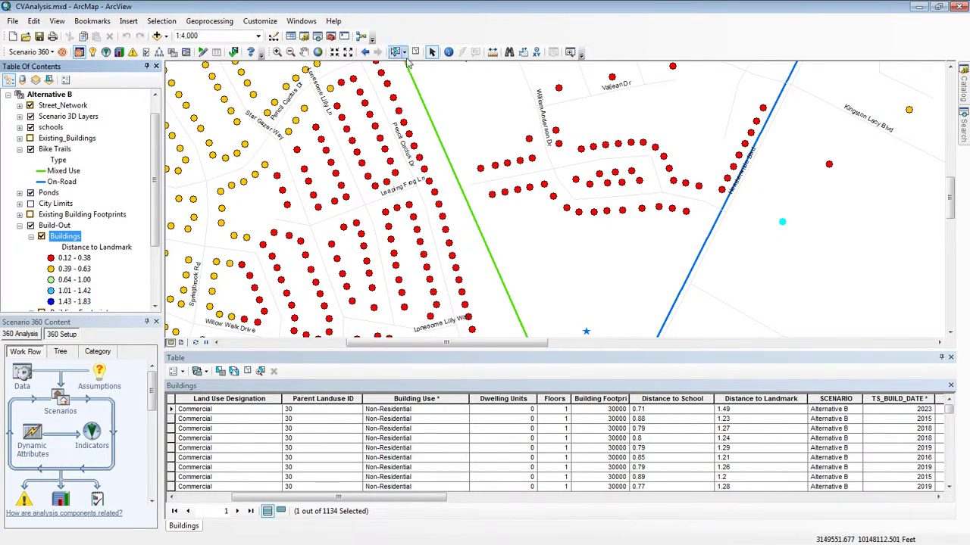
# Step: Zoom the map out to 1:6,000 around the landmark
pyautogui.scroll(-1, 458, 269)
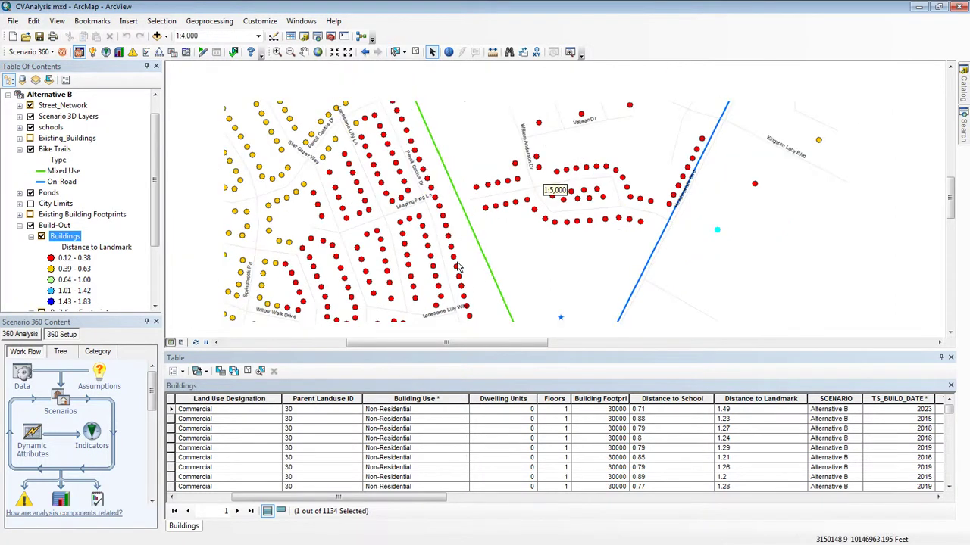
pyautogui.scroll(-1, 458, 268)
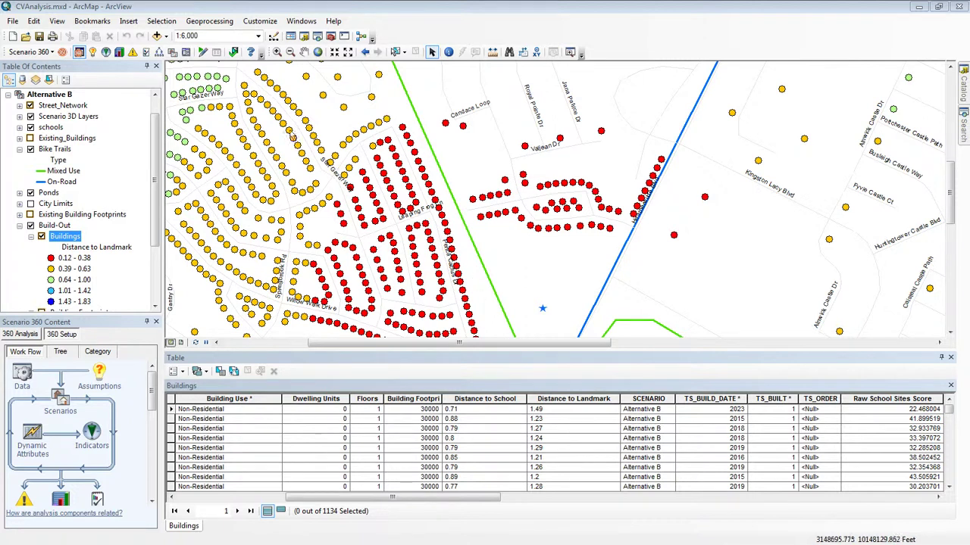
# Step: Start editing Alternative B and drag the landmark star near Gatsby Dr, then beside the bike trail
pyautogui.click(202, 52)
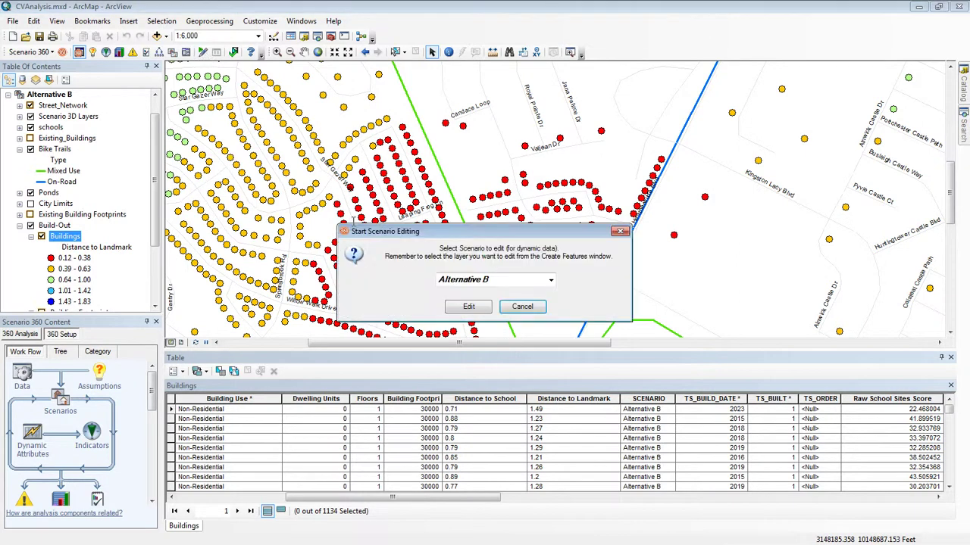
pyautogui.click(467, 307)
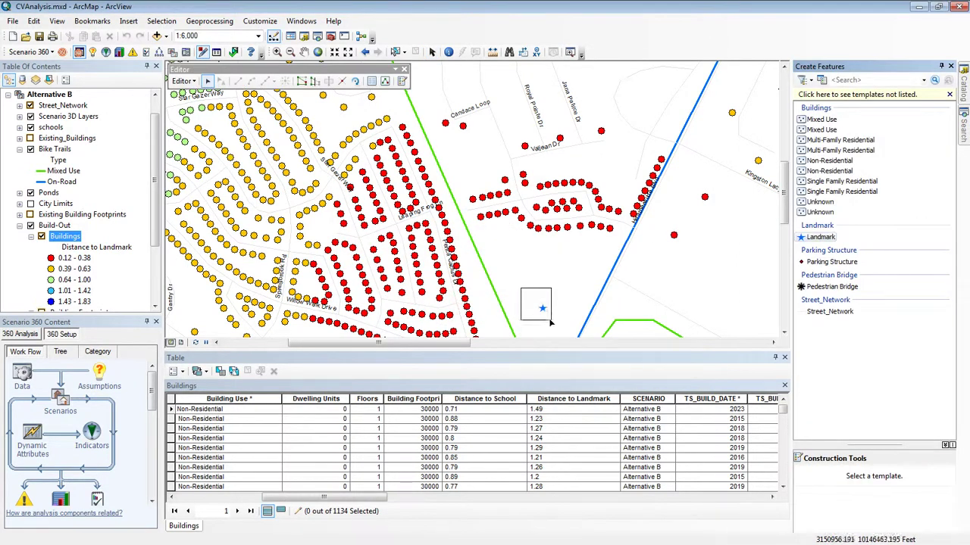
pyautogui.moveTo(555, 326); pyautogui.dragTo(555, 327)
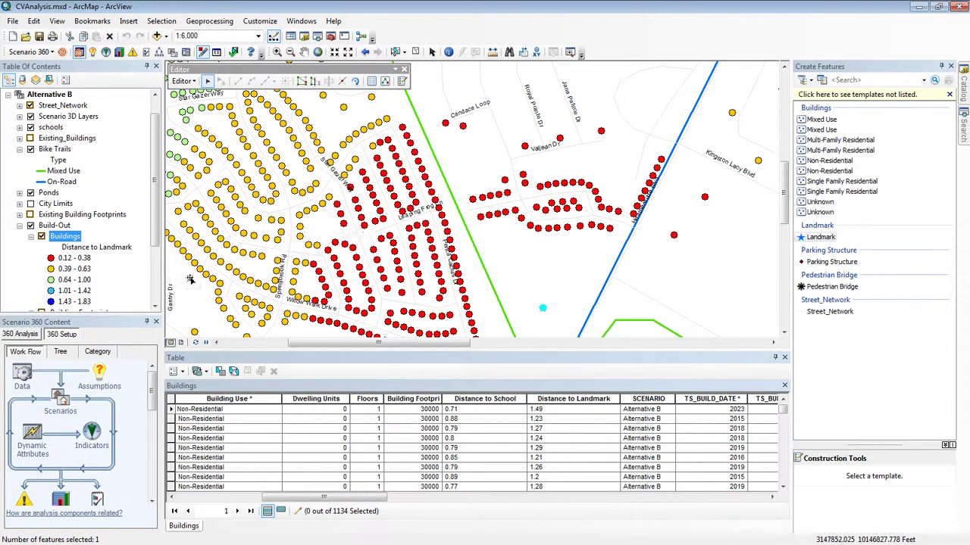
pyautogui.moveTo(190, 278); pyautogui.dragTo(190, 279)
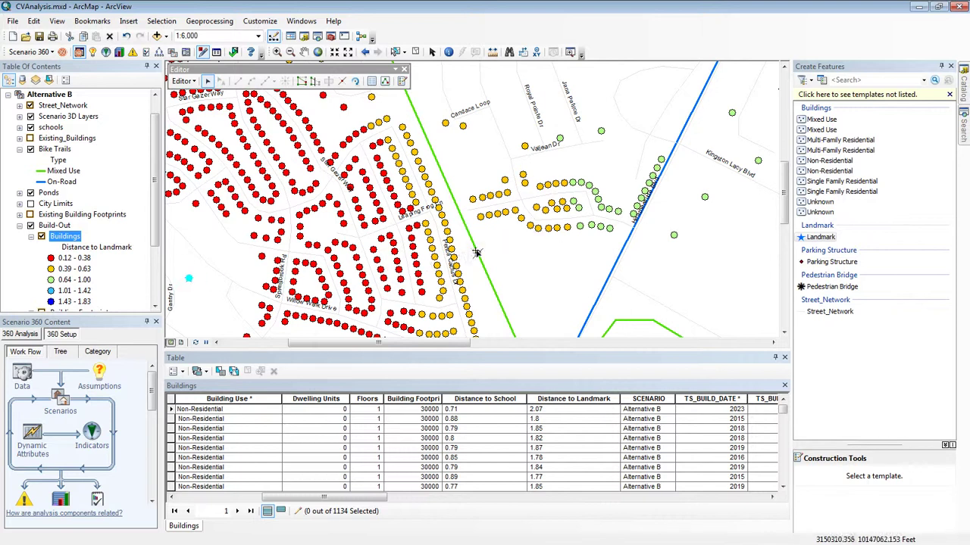
pyautogui.moveTo(478, 252); pyautogui.dragTo(477, 251)
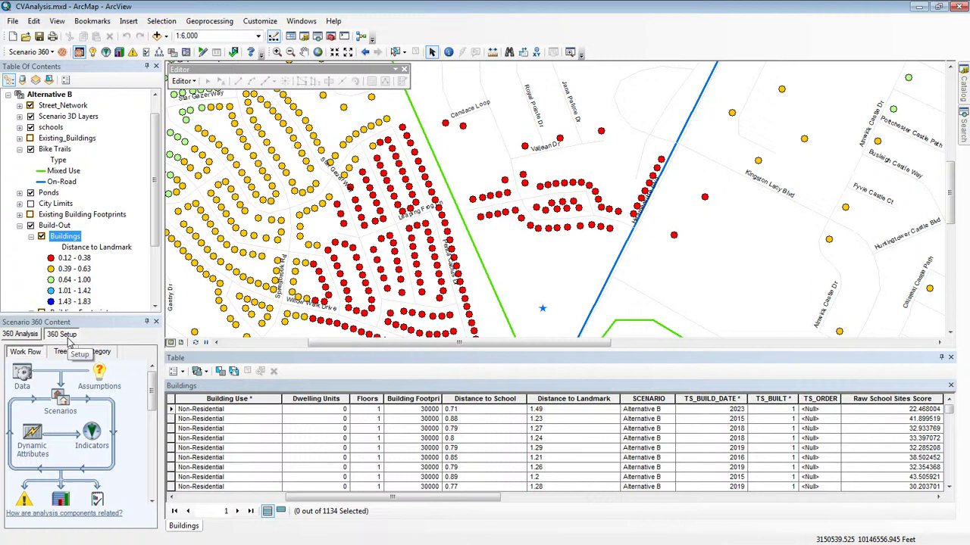
# Step: Open the Distance to Landmark dynamic attribute and view its MinDistance formula in miles, then cancel
pyautogui.click(33, 450)
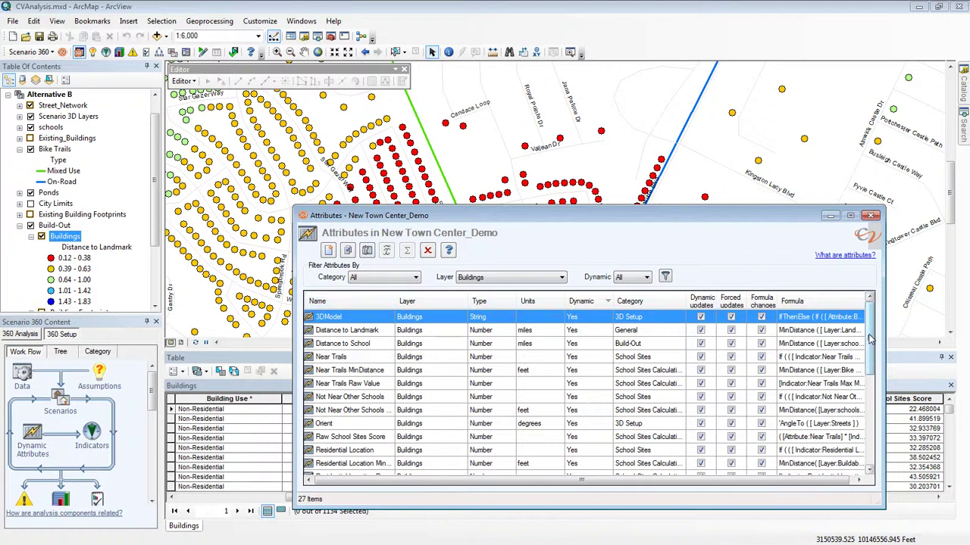
pyautogui.moveTo(871, 341); pyautogui.dragTo(870, 383)
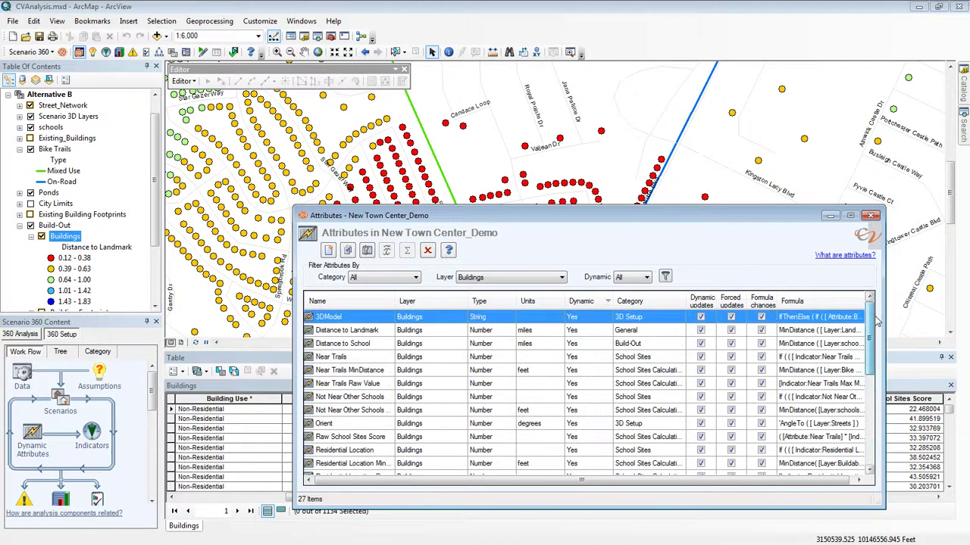
pyautogui.click(347, 331)
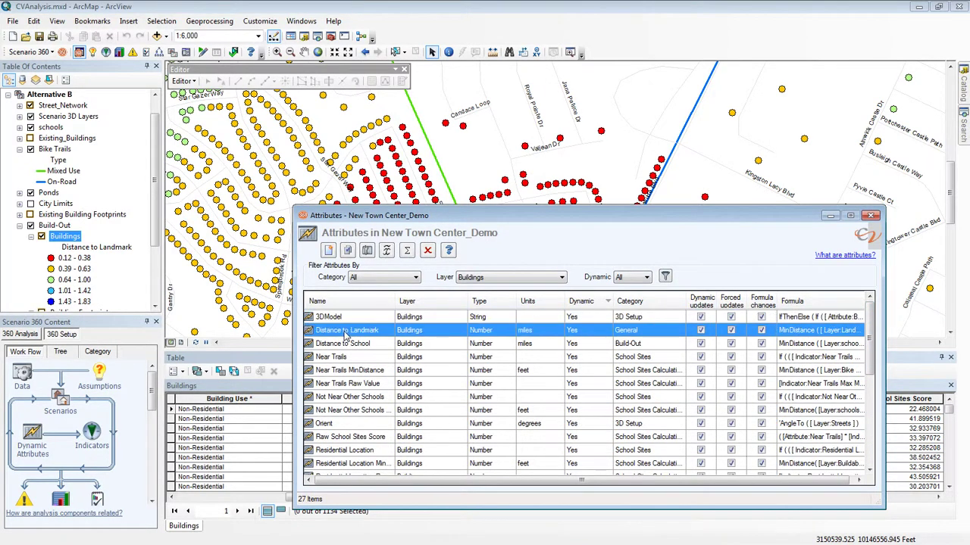
pyautogui.doubleClick(347, 331)
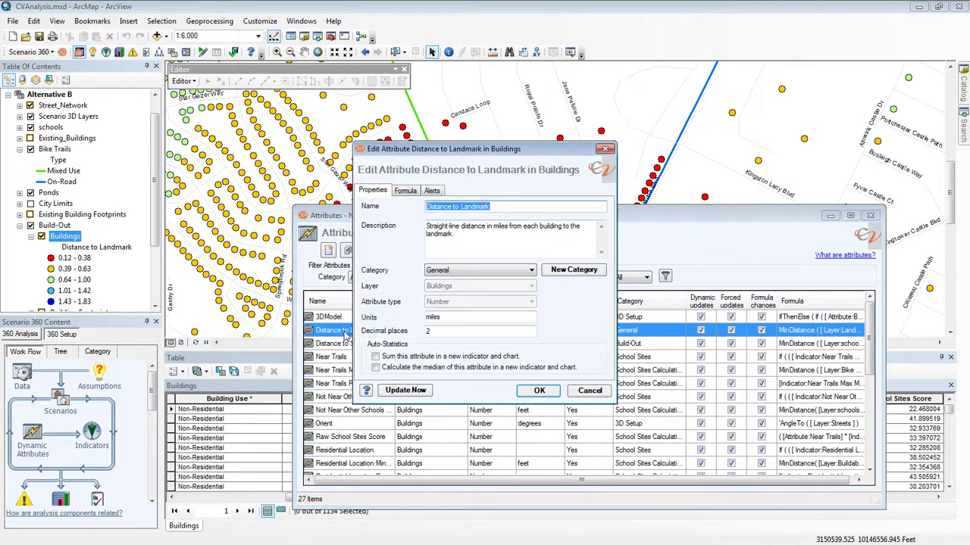
pyautogui.click(406, 190)
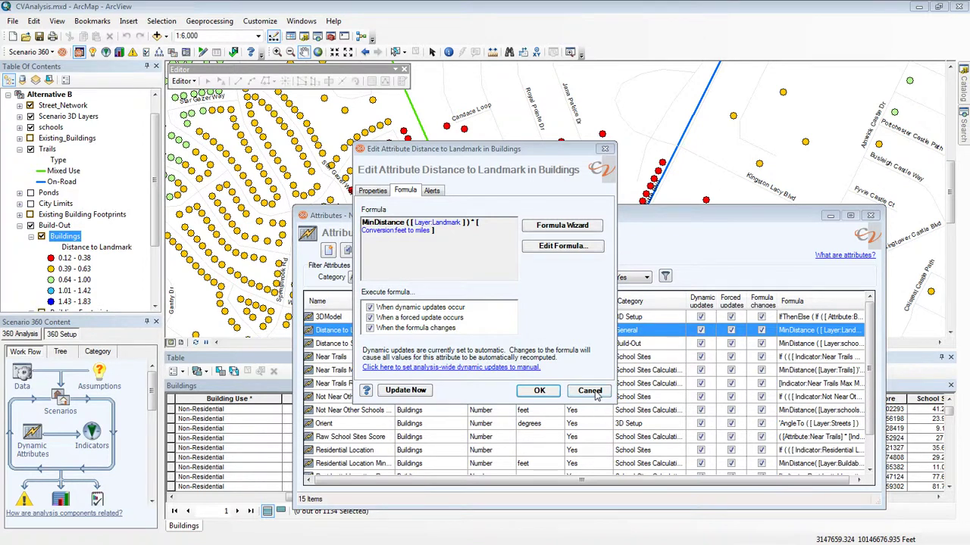
pyautogui.click(590, 391)
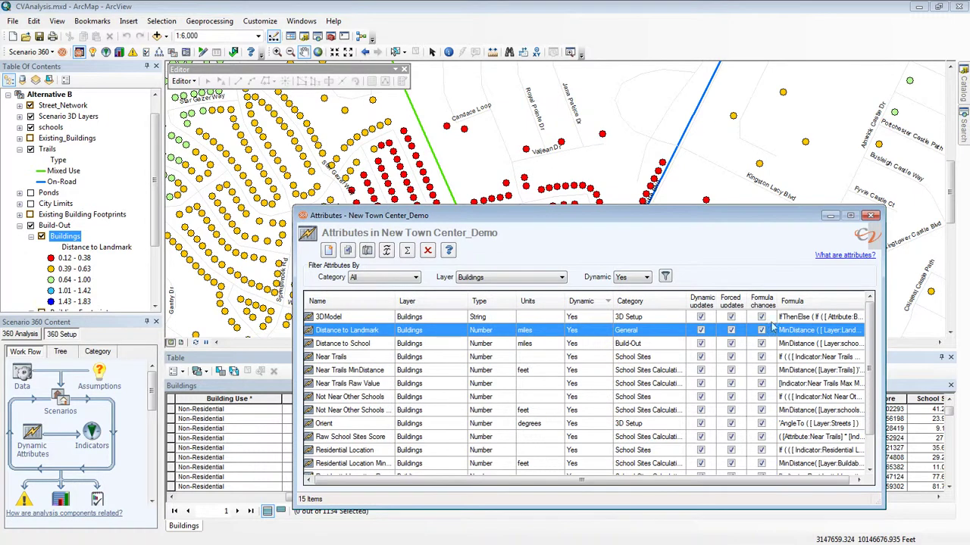
# Step: Close the Attributes window and list the scenario's 27 data layers beside the Catalog
pyautogui.click(871, 217)
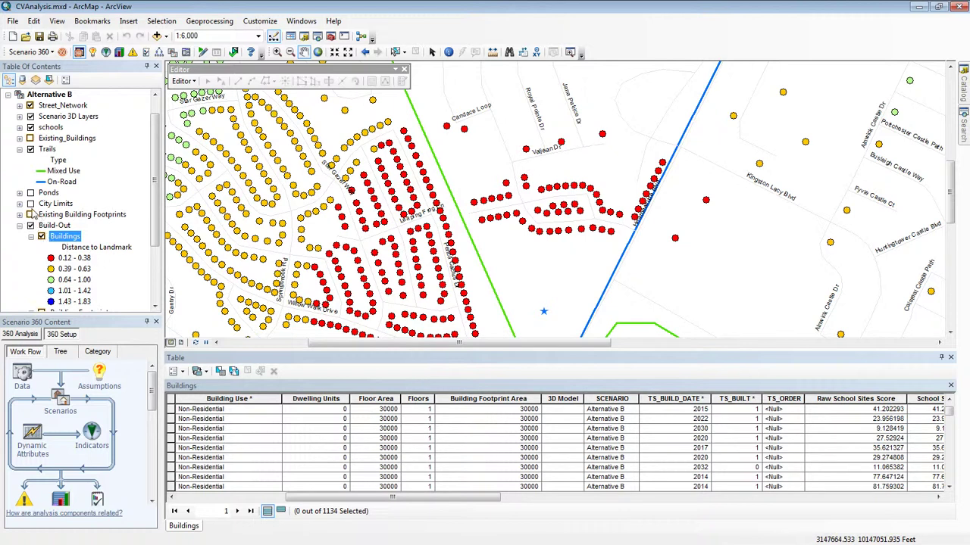
pyautogui.click(22, 388)
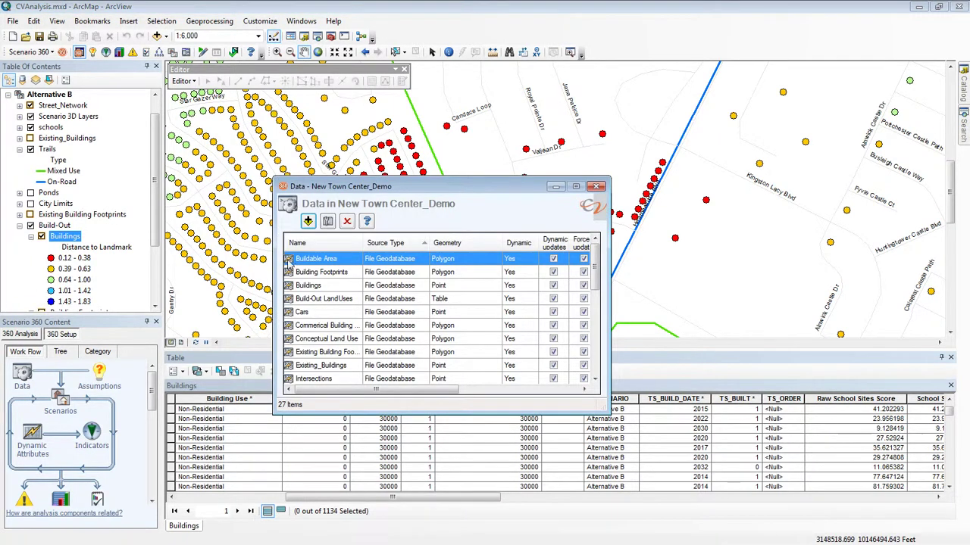
pyautogui.moveTo(597, 272); pyautogui.dragTo(597, 313)
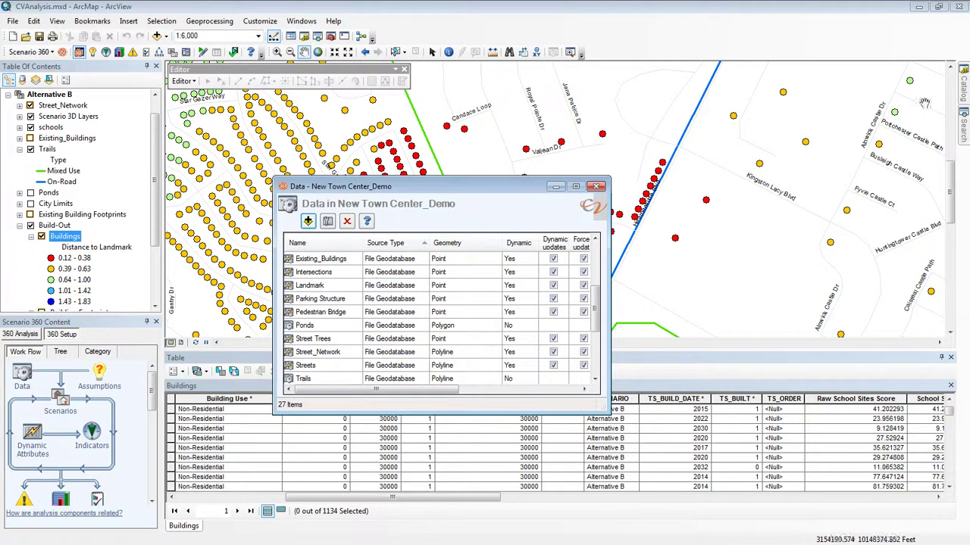
pyautogui.moveTo(963, 92)
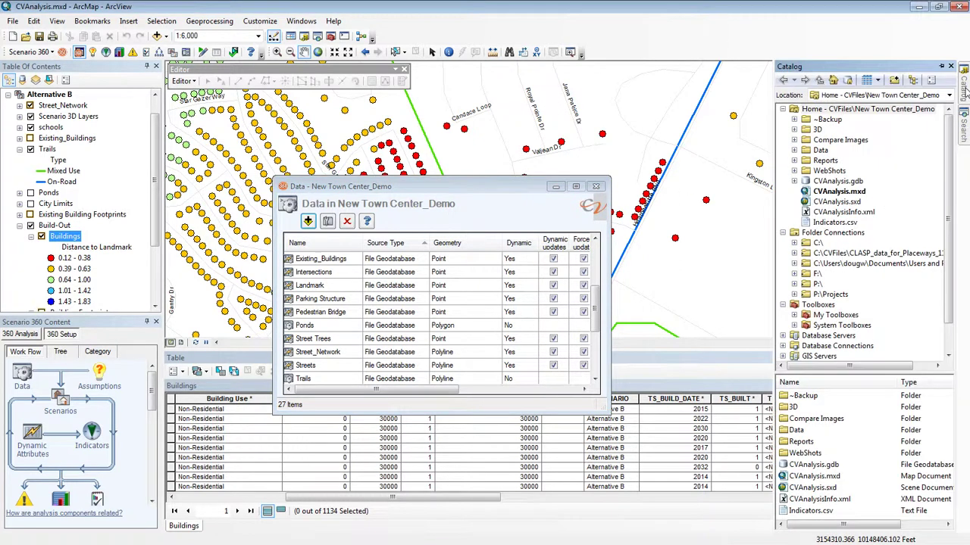